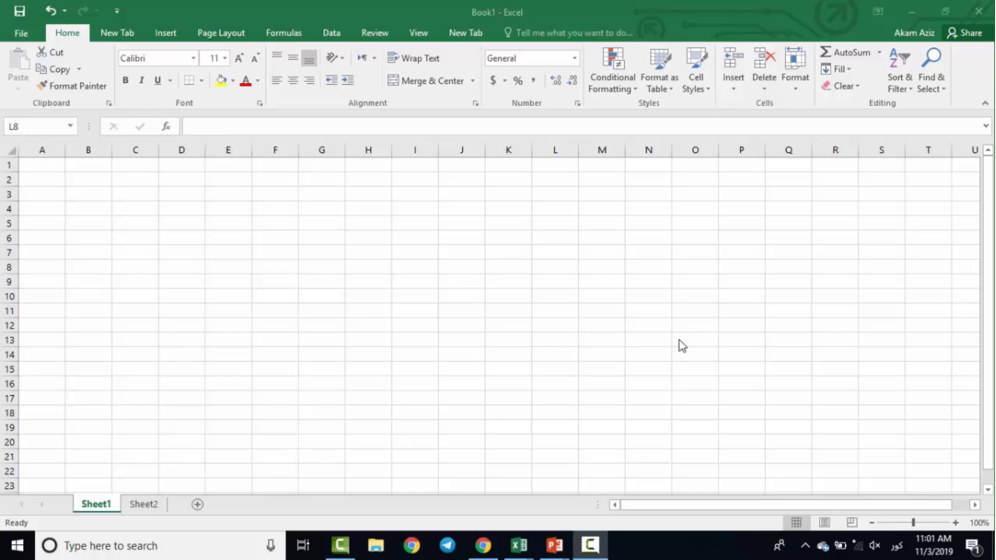
Select cell D6 on Sheet1 as the top-left corner for the purchase table.
{"action": "left_click", "coordinate": [193, 238]}
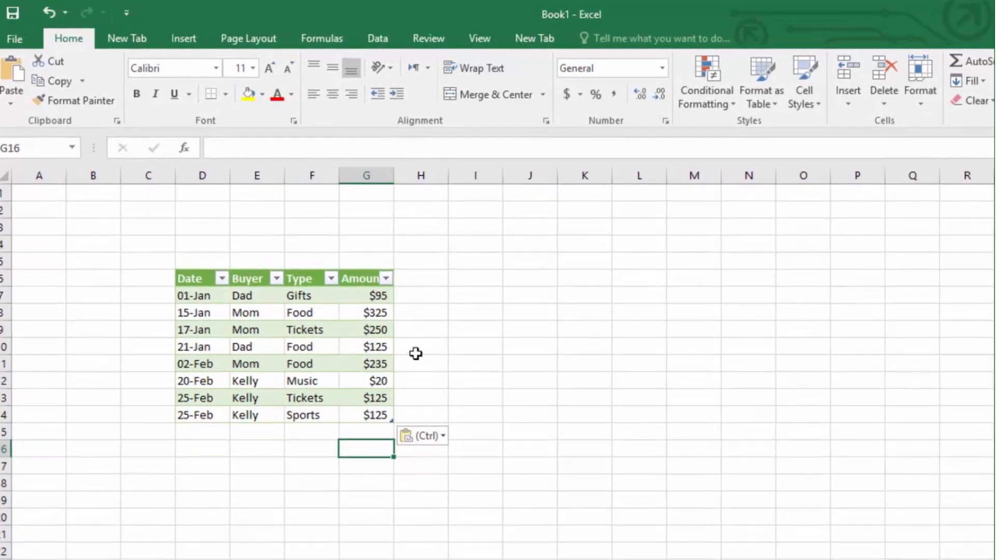
Insert a PivotTable from the whole purchase table range onto a new worksheet.
{"action": "left_click", "coordinate": [182, 47]}
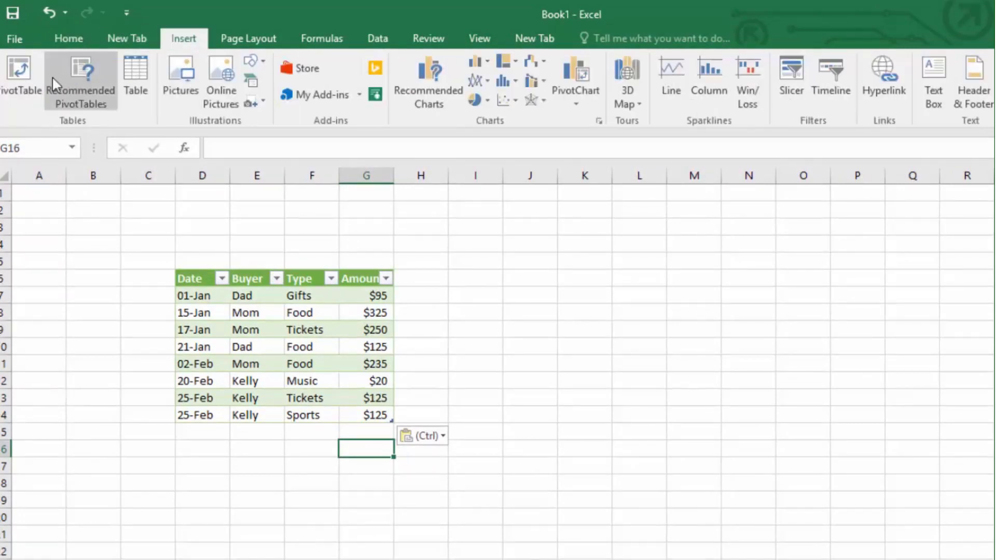
{"action": "left_click", "coordinate": [32, 78]}
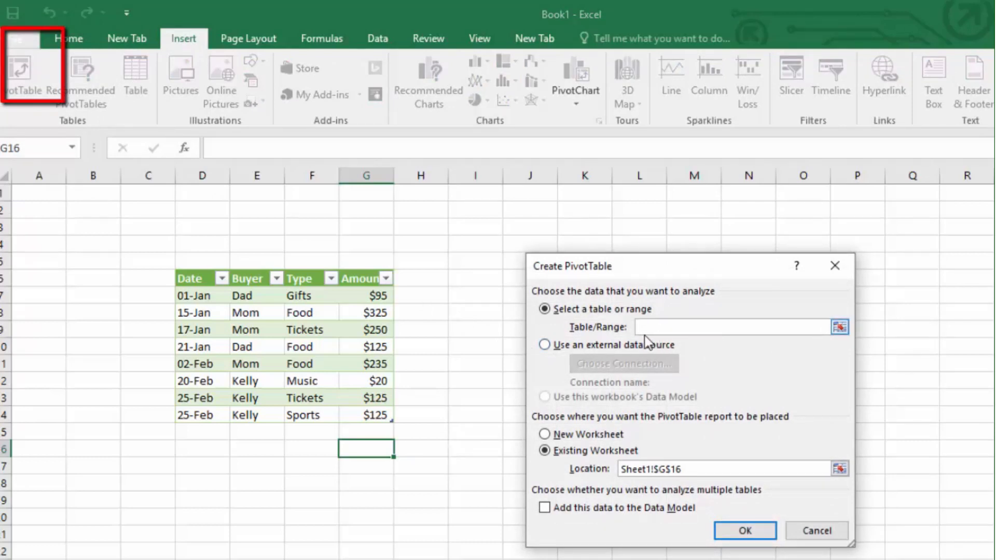
{"action": "left_click_drag", "start_coordinate": [189, 284], "coordinate": [264, 414]}
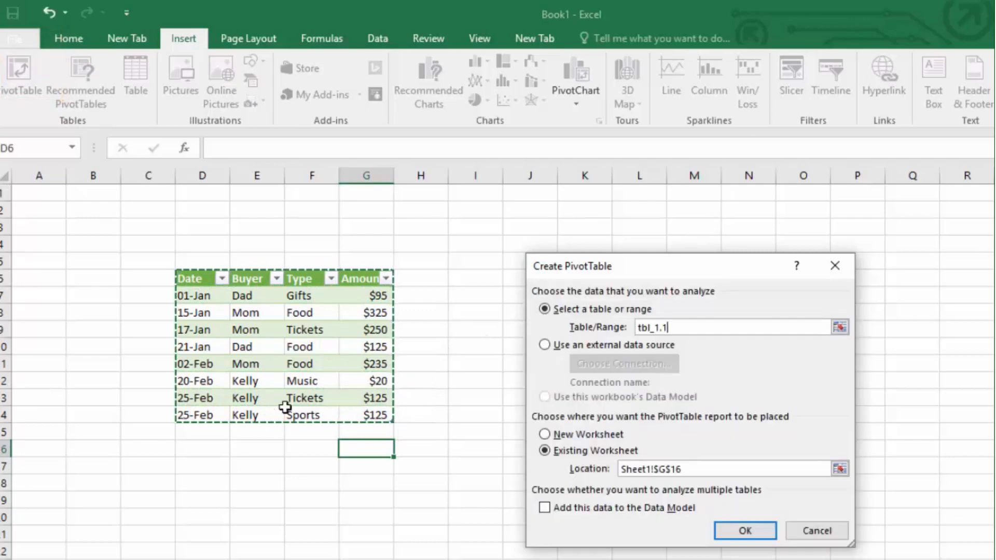
{"action": "left_click", "coordinate": [545, 434]}
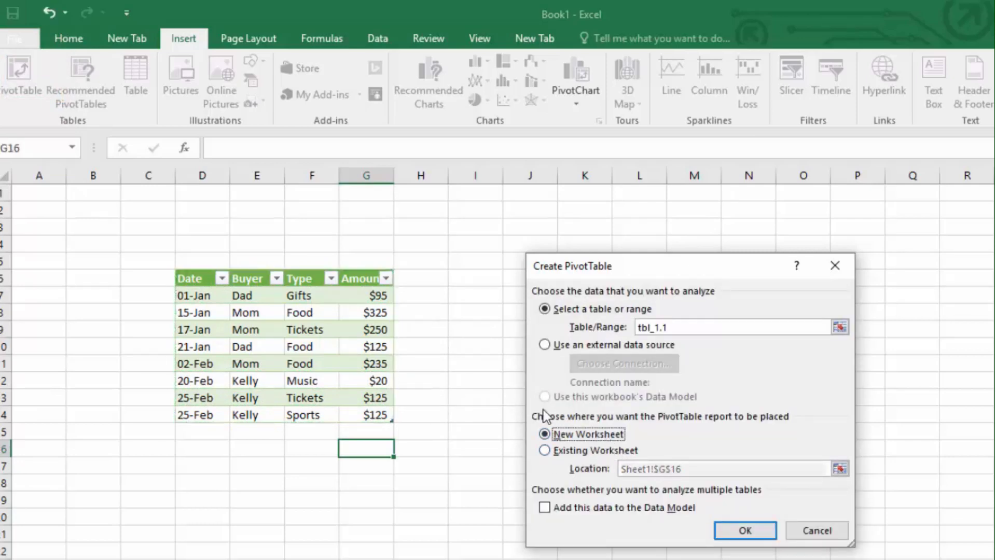
{"action": "left_click", "coordinate": [731, 534]}
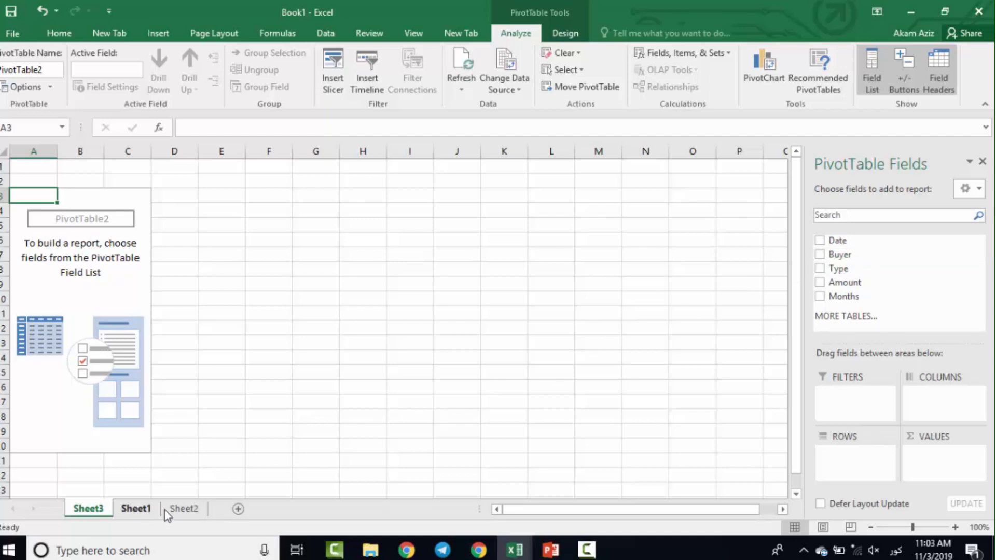
Check the source data on Sheet1, then add Buyer as row labels in Sheet3's PivotTable.
{"action": "left_click", "coordinate": [184, 511]}
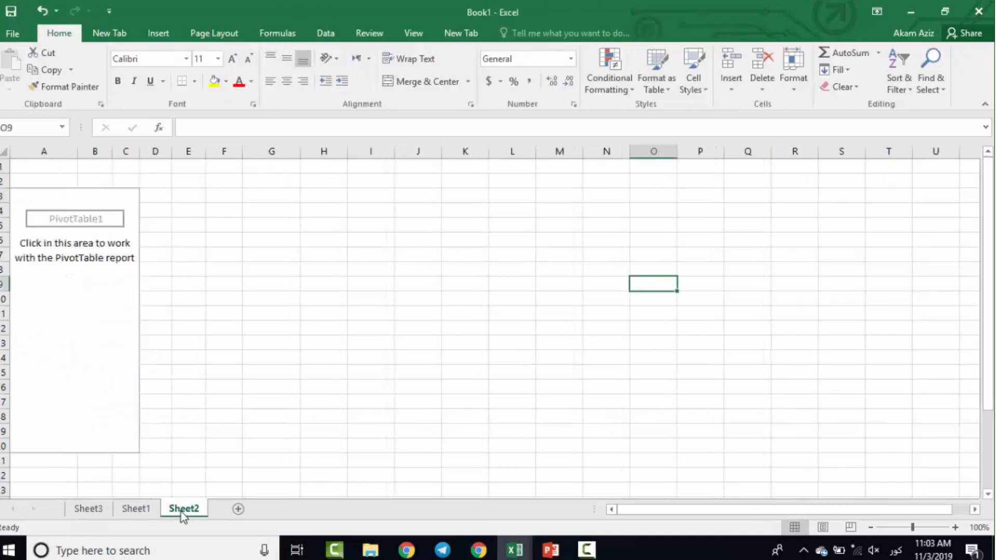
{"action": "left_click", "coordinate": [150, 512]}
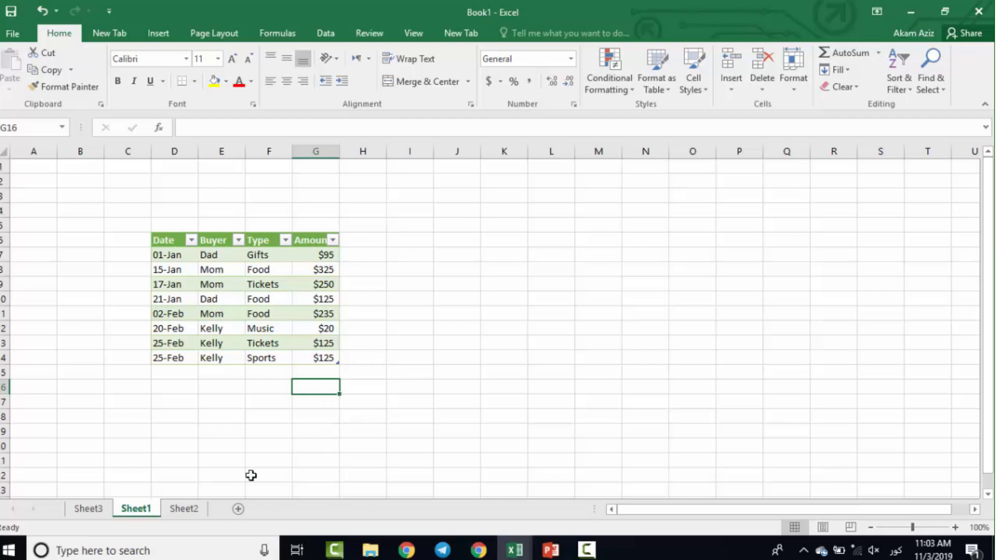
{"action": "left_click", "coordinate": [101, 511]}
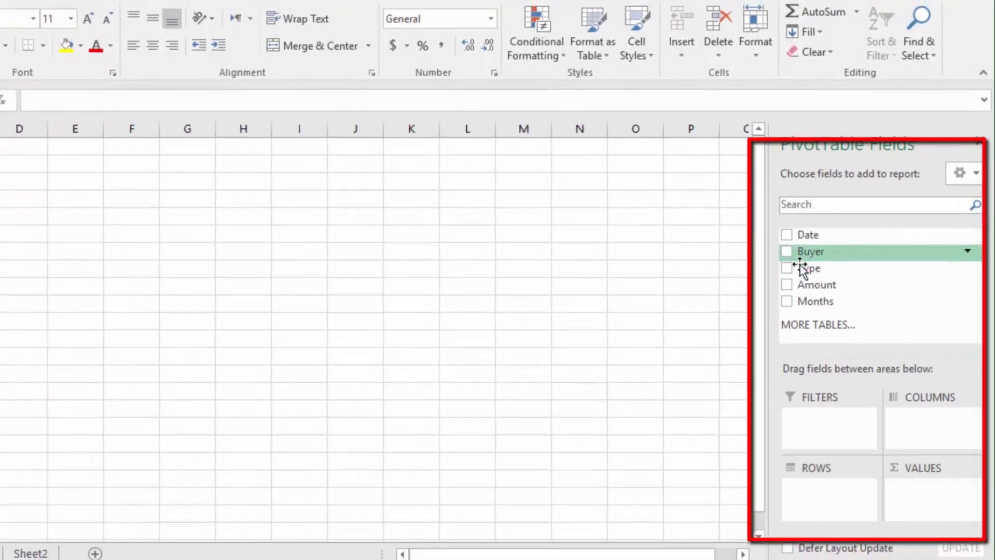
{"action": "left_click", "coordinate": [777, 251]}
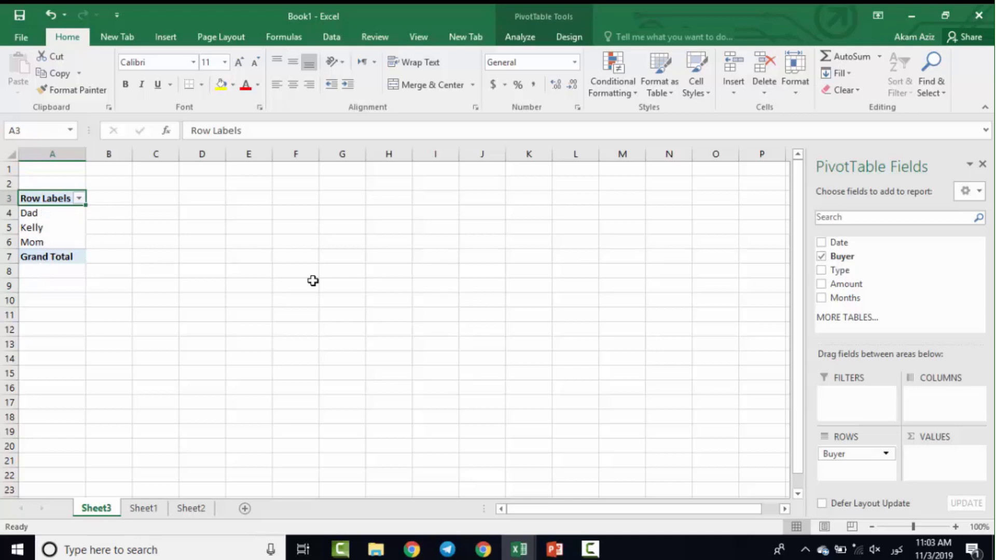
Add Sum of Amount and nest Type under each buyer for totals of 220, 270, 810.
{"action": "left_click", "coordinate": [822, 286]}
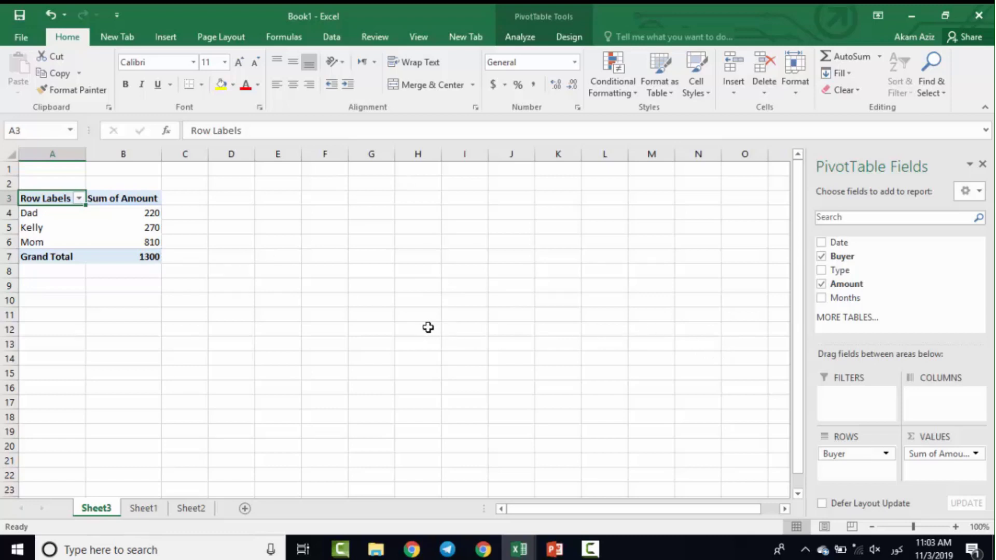
{"action": "left_click", "coordinate": [825, 272]}
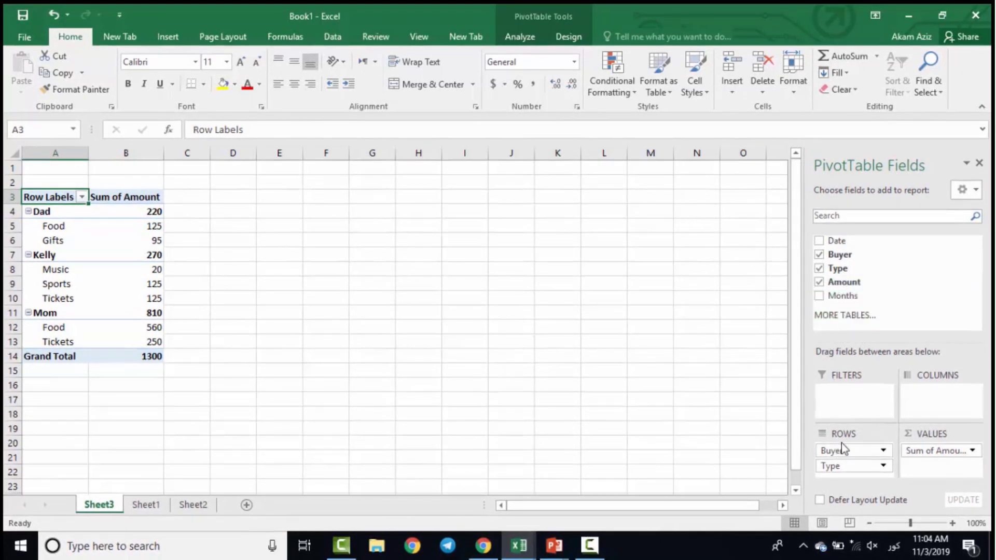
Move Buyer into the report filter and show only Dad, totalling 220.
{"action": "left_click_drag", "start_coordinate": [840, 456], "coordinate": [836, 440]}
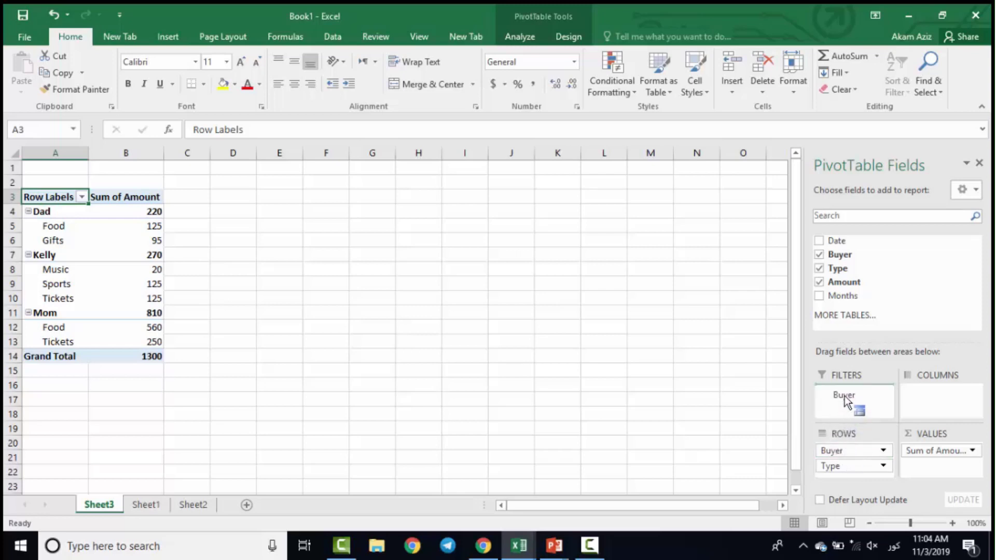
{"action": "left_click_drag", "start_coordinate": [836, 440], "coordinate": [843, 394]}
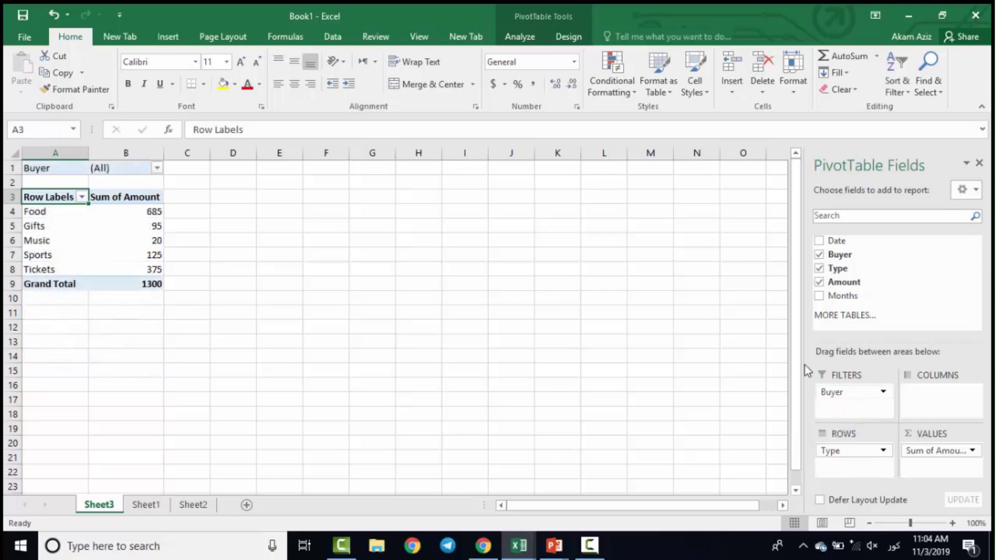
{"action": "left_click", "coordinate": [156, 168]}
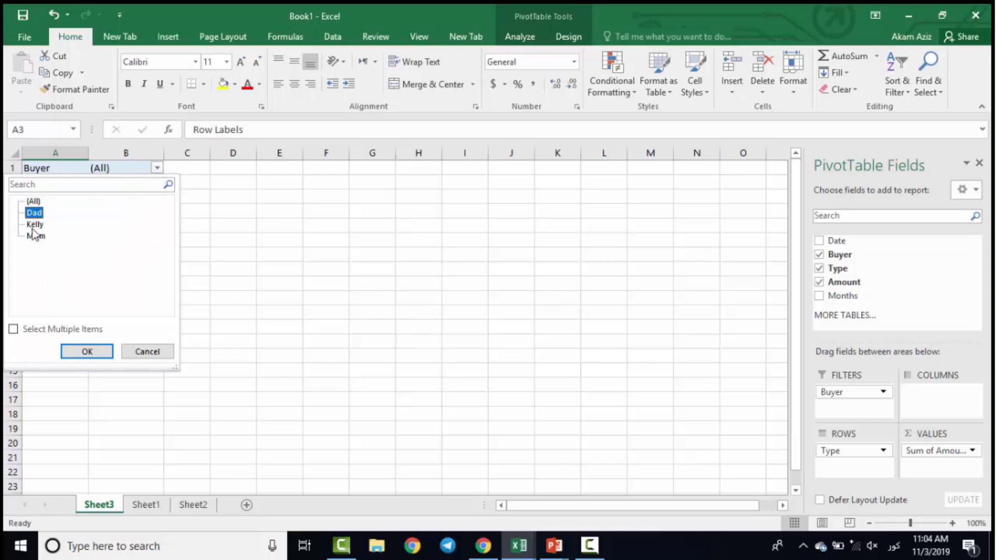
{"action": "left_click", "coordinate": [13, 330]}
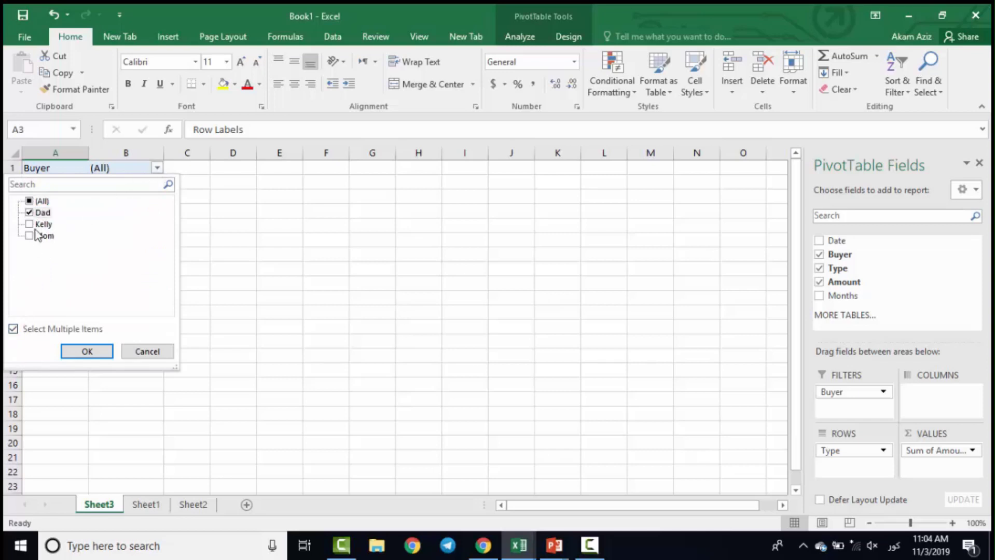
{"action": "left_click", "coordinate": [89, 353]}
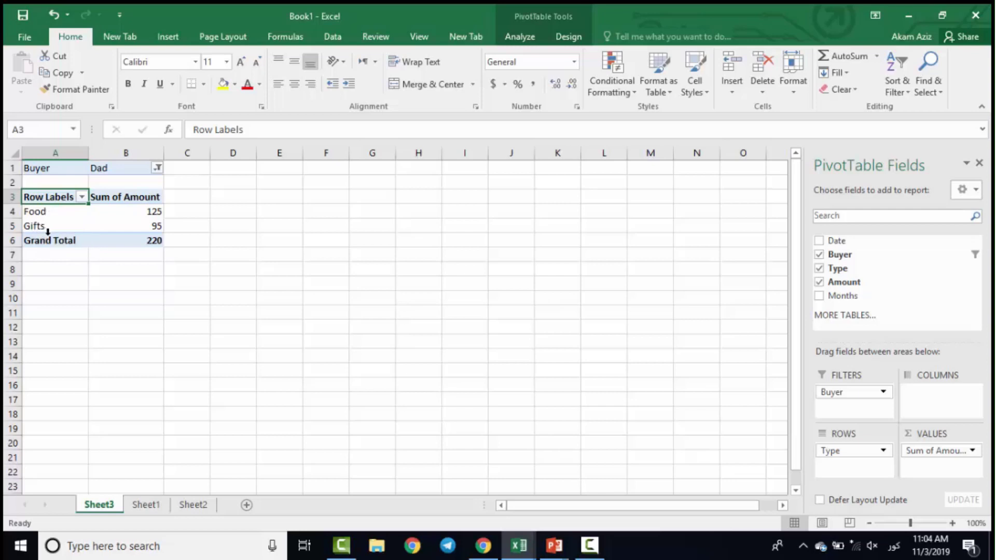
Dismiss the Buyer field options and reselect the PivotTable.
{"action": "left_click", "coordinate": [880, 398]}
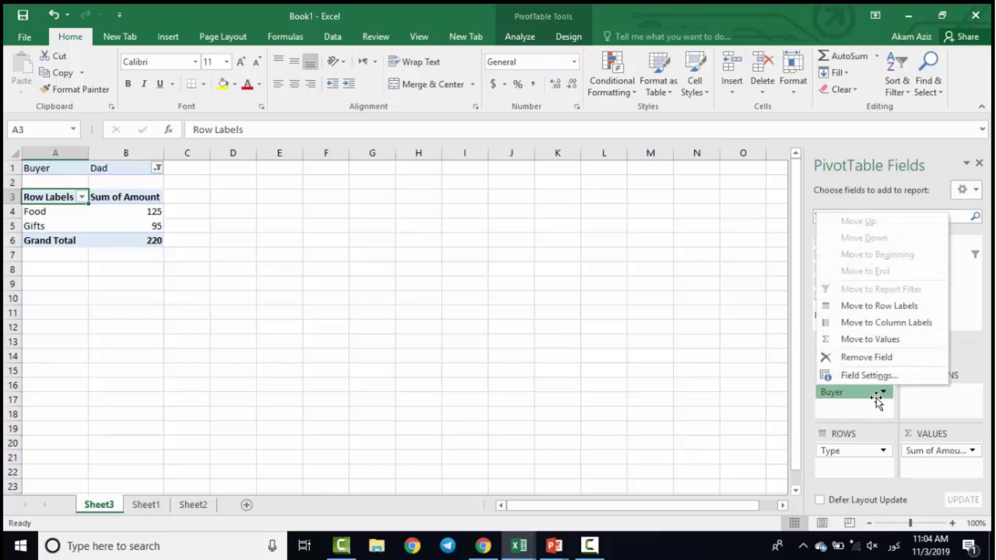
{"action": "left_click", "coordinate": [807, 412]}
{"action": "left_click", "coordinate": [680, 367]}
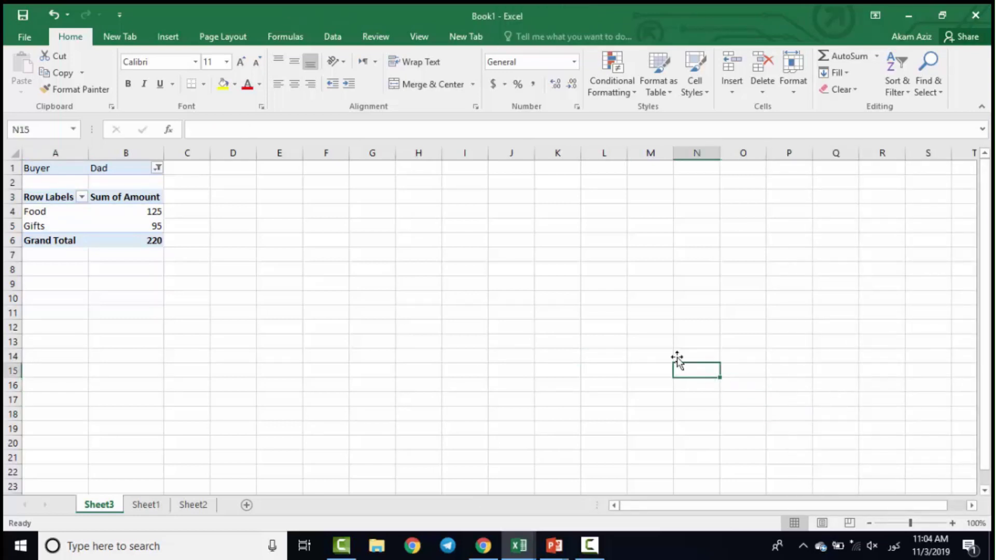
{"action": "left_click", "coordinate": [136, 197]}
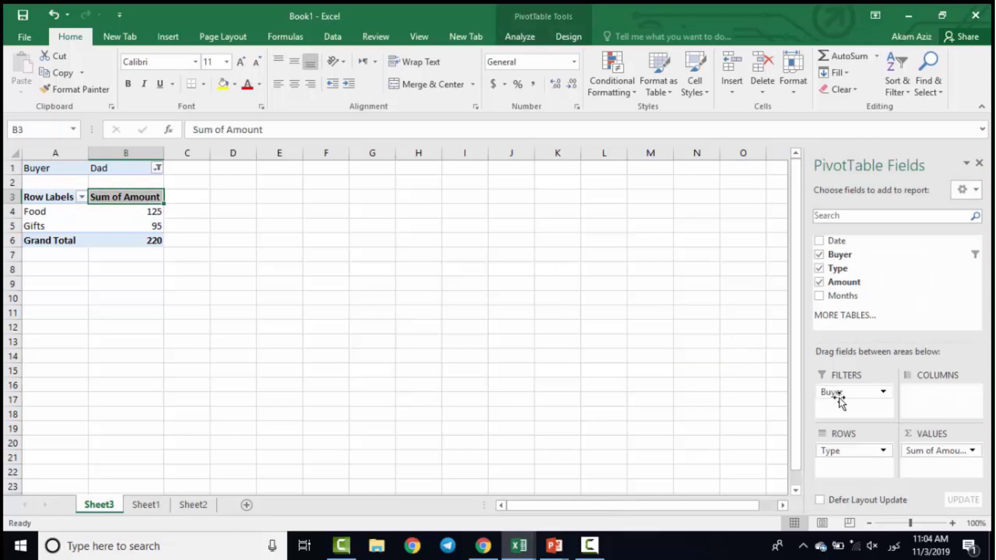
Add Kelly alongside Dad in the B1 Buyer filter, bringing the Grand Total to 490.
{"action": "left_click", "coordinate": [149, 168]}
{"action": "left_click", "coordinate": [158, 167]}
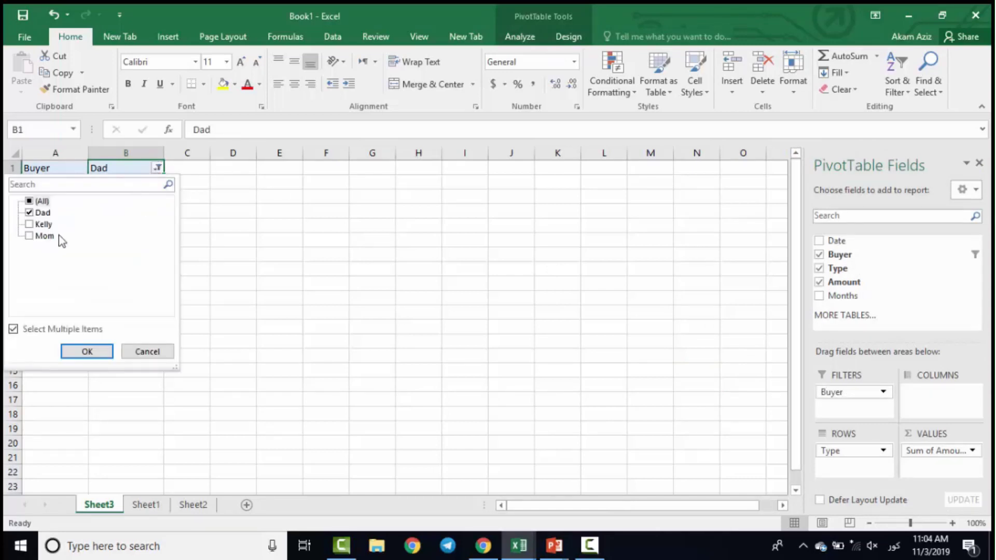
{"action": "left_click", "coordinate": [29, 224]}
{"action": "left_click", "coordinate": [83, 351]}
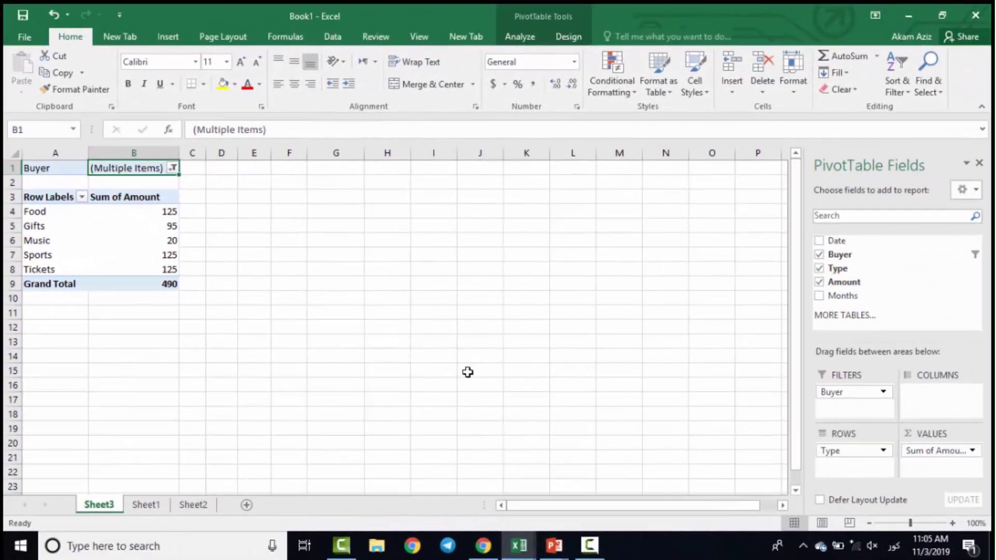
Bring up the Camtasia Recorder controls from the taskbar.
{"action": "left_click", "coordinate": [589, 545]}
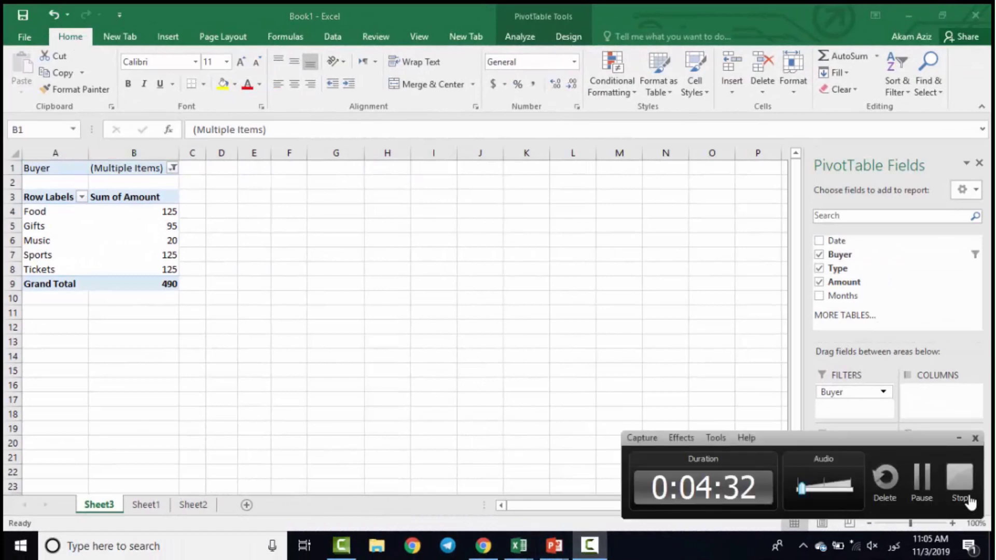